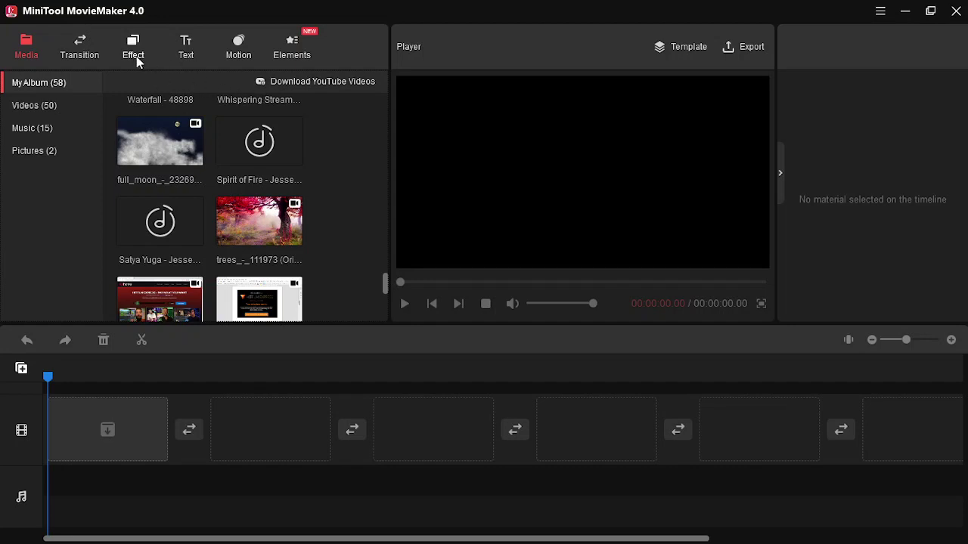
left_click(76, 49)
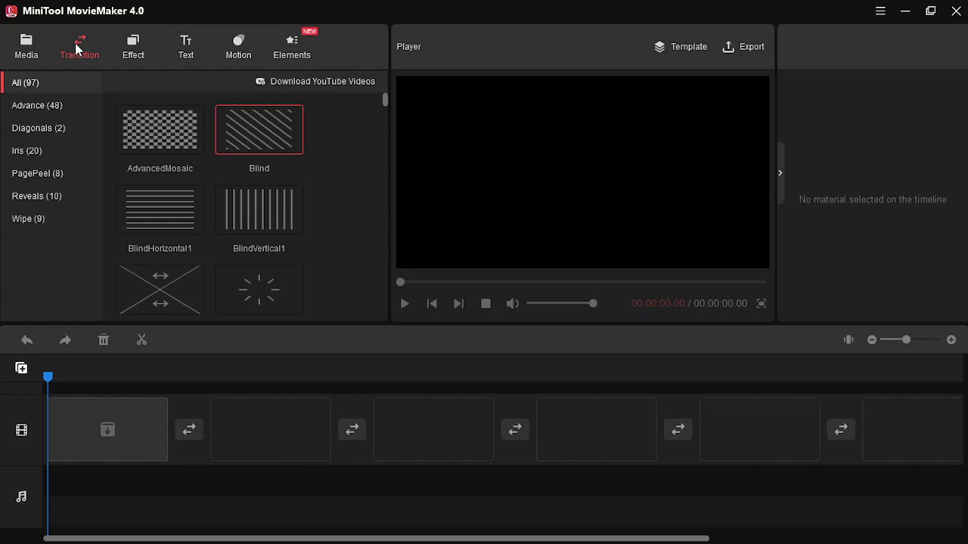
left_click(32, 47)
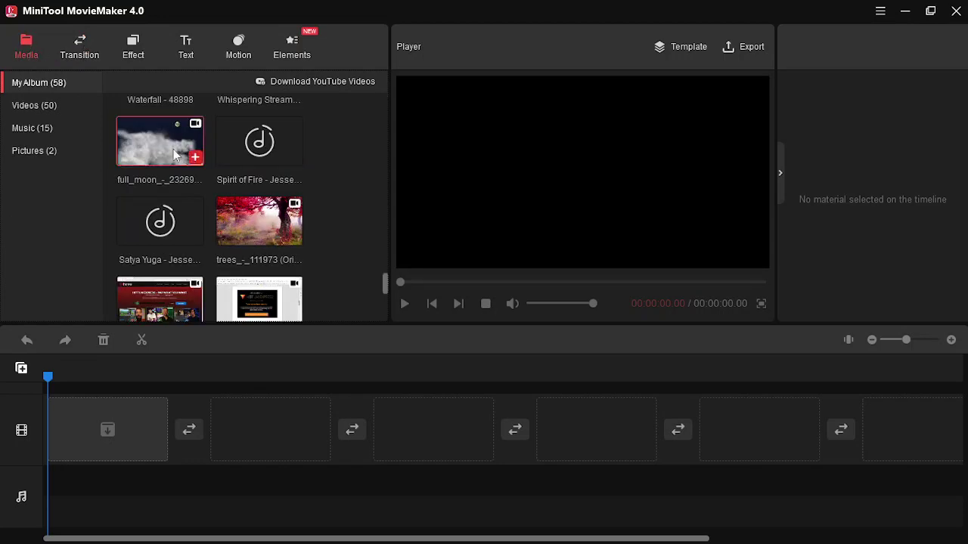
left_click(84, 48)
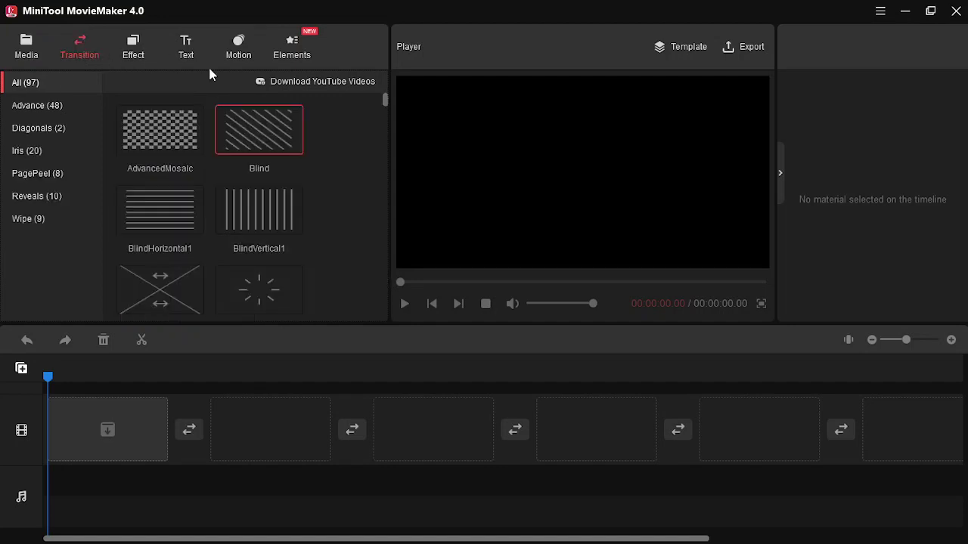
mouse_move(386, 99)
left_mouse_down()
mouse_move(388, 280)
mouse_move(387, 99)
left_mouse_up()
mouse_move(286, 122)
mouse_move(251, 133)
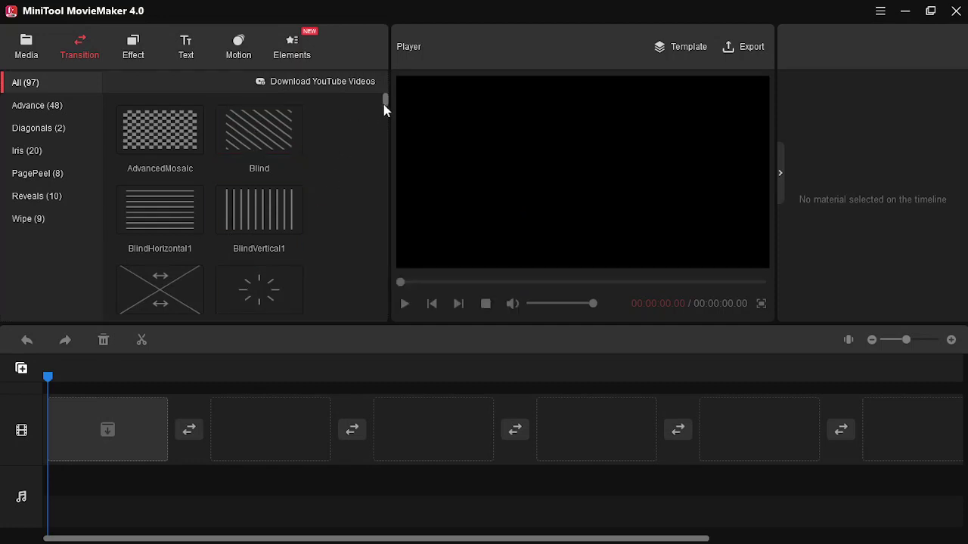
left_click_drag(384, 106, 386, 114)
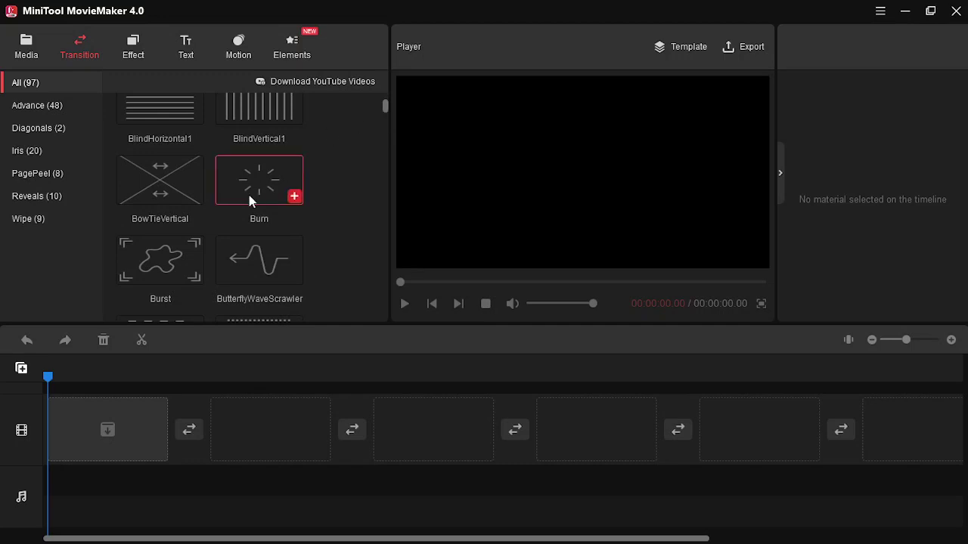
mouse_move(250, 198)
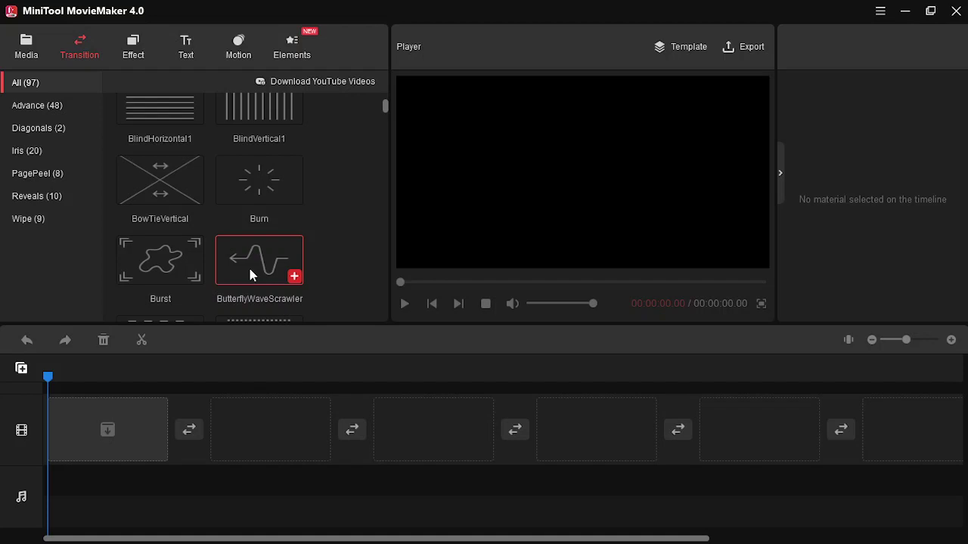
mouse_move(252, 276)
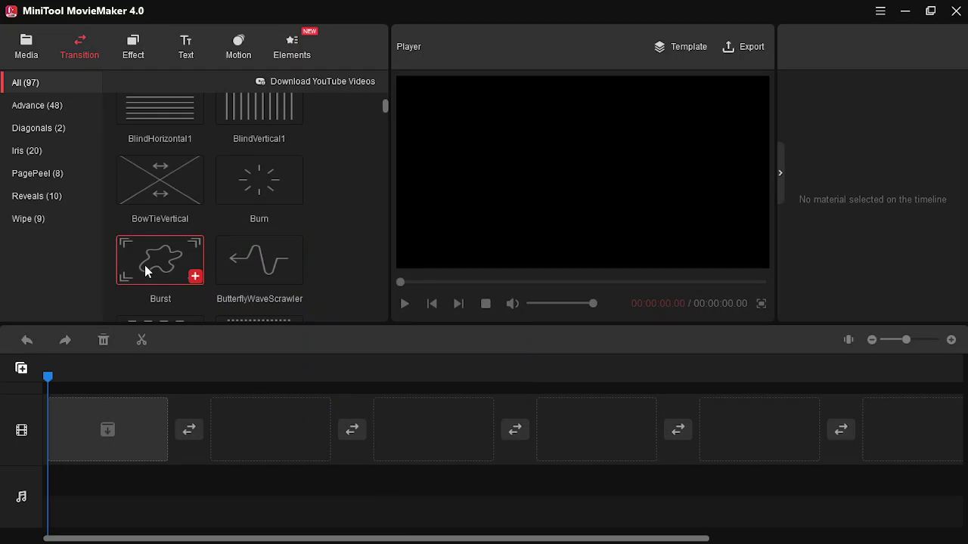
- Add the full_moon clip and then the trees clip from My Album to the timeline
mouse_move(145, 272)
left_click(28, 45)
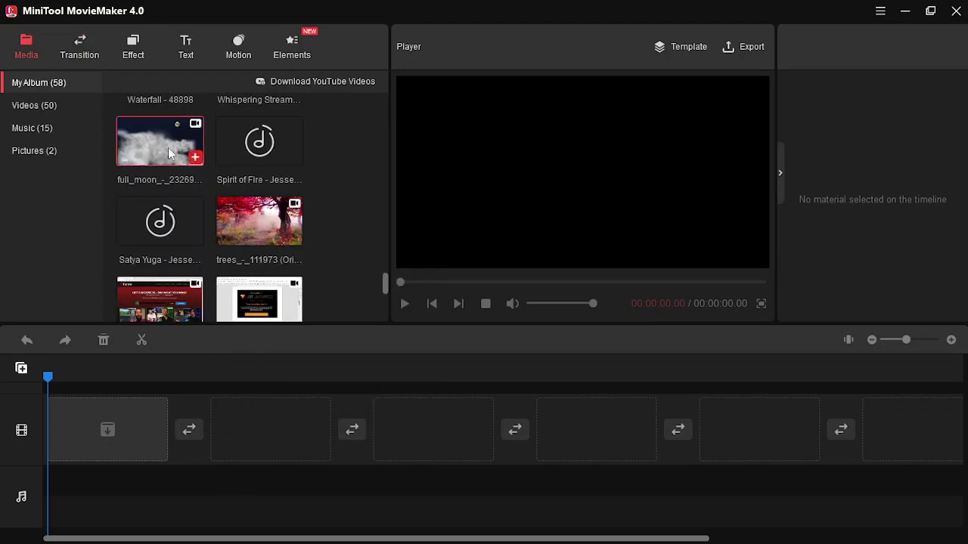
left_click(195, 159)
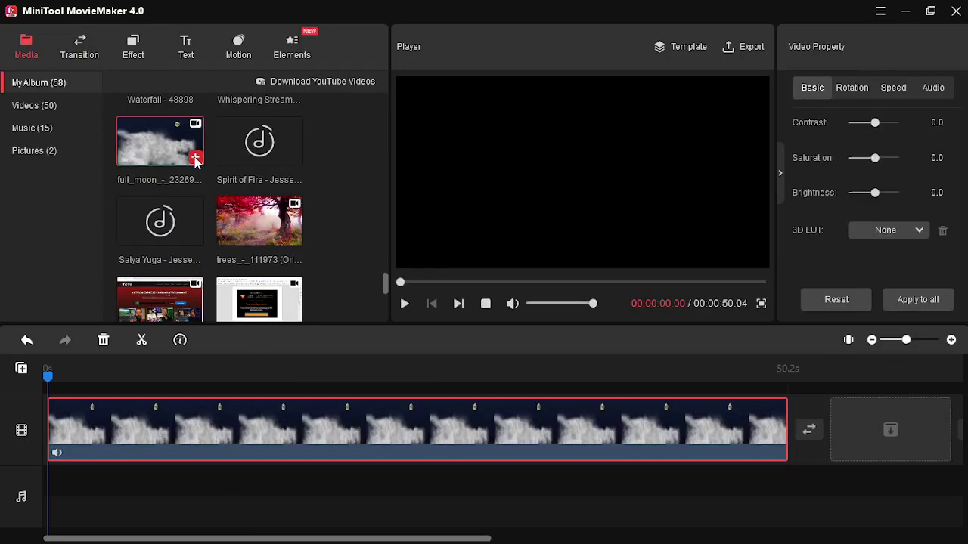
left_click(294, 238)
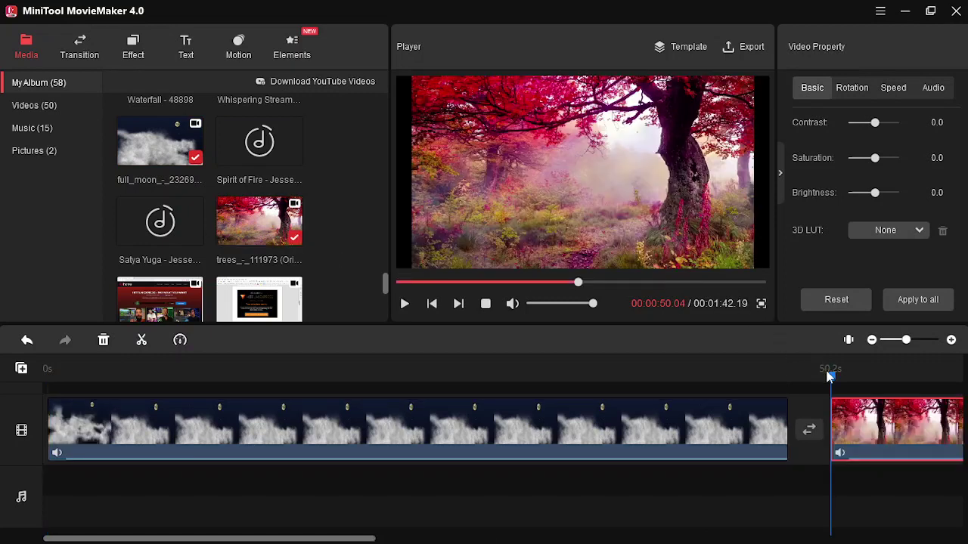
- Play the preview from about 47 seconds across the join from moon into trees
left_click_drag(830, 377, 751, 385)
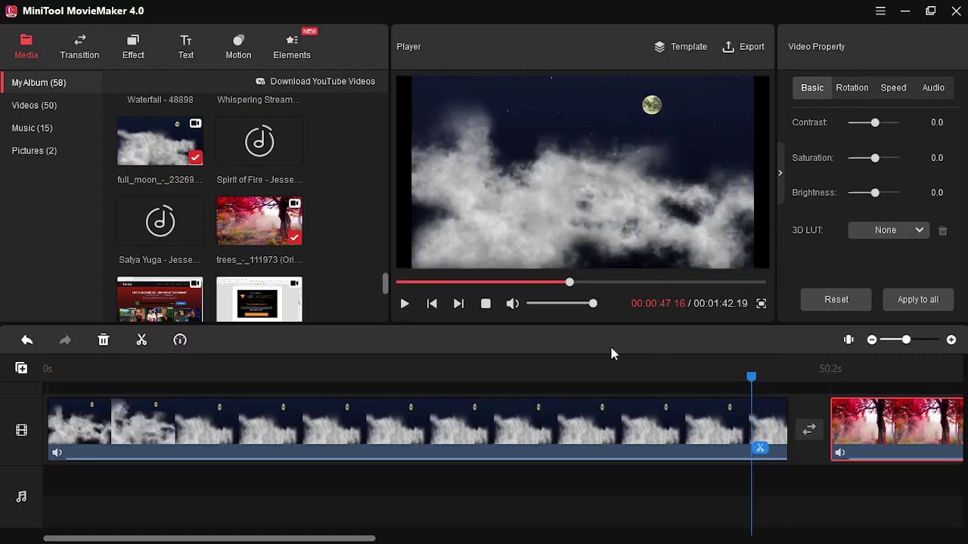
left_click(403, 305)
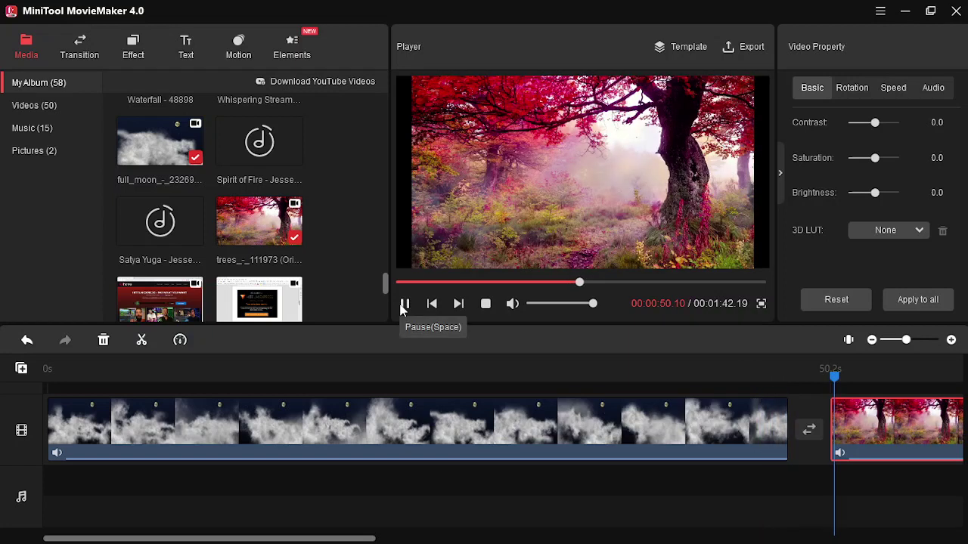
left_click(403, 305)
left_click_drag(836, 390, 454, 382)
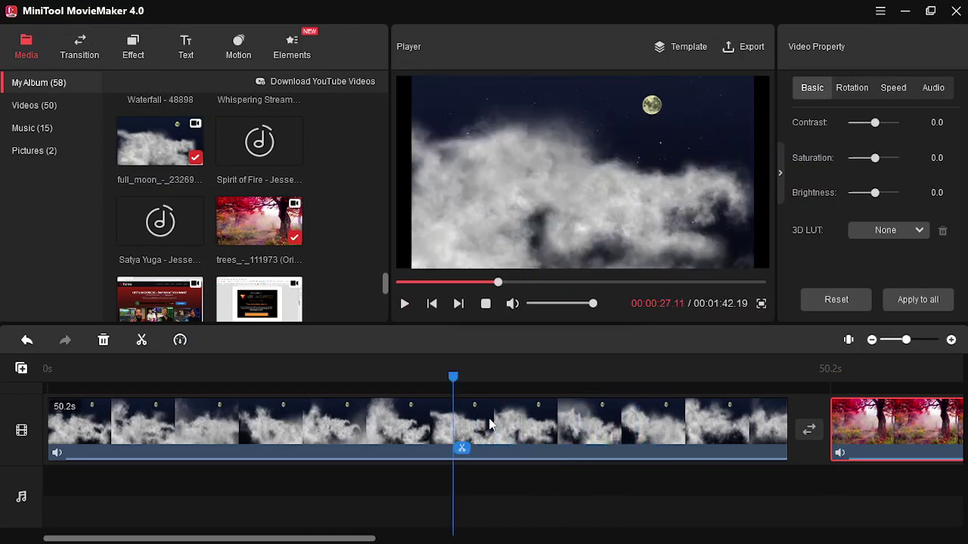
- Split the moon clip at 27.5s and about 32s, then delete the short middle piece
left_click(462, 449)
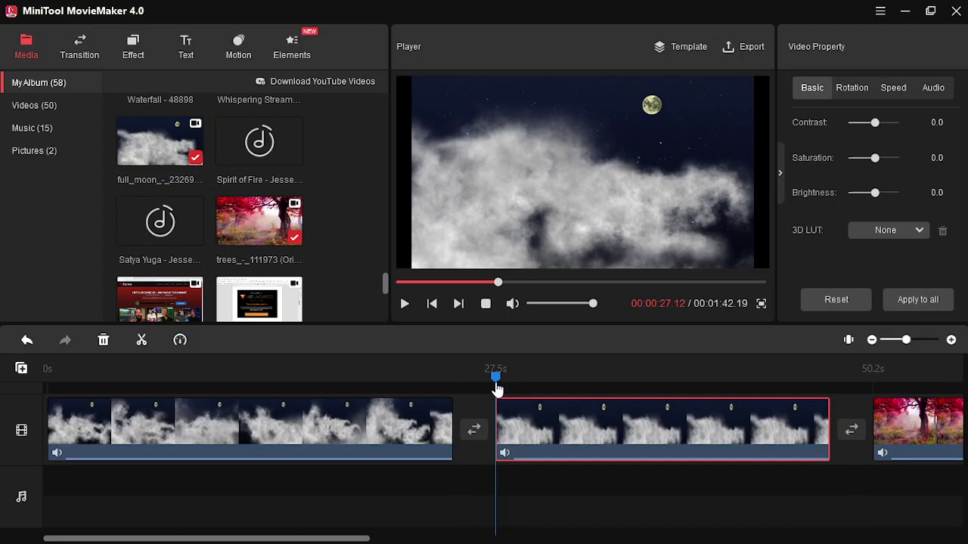
left_click_drag(496, 380, 570, 382)
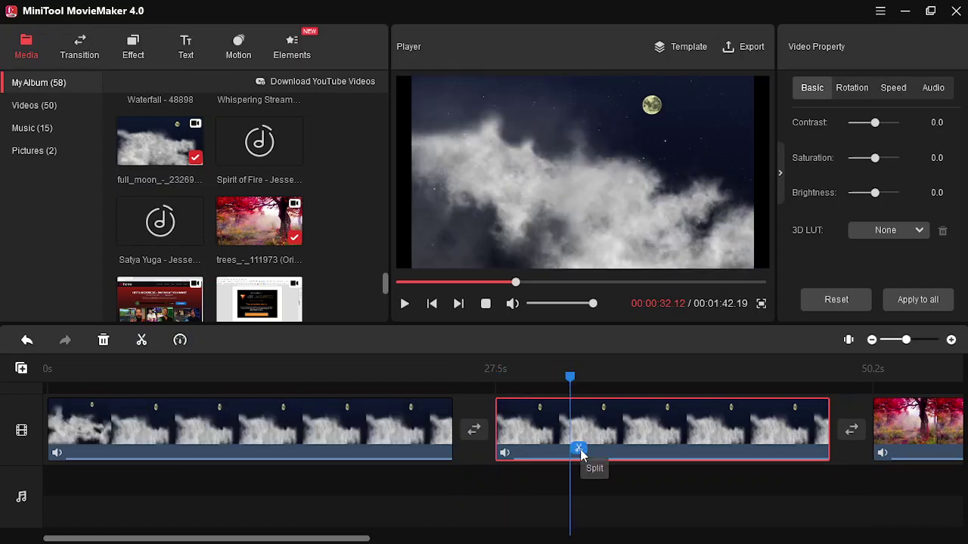
left_click(579, 448)
left_click(536, 421)
right_click(535, 423)
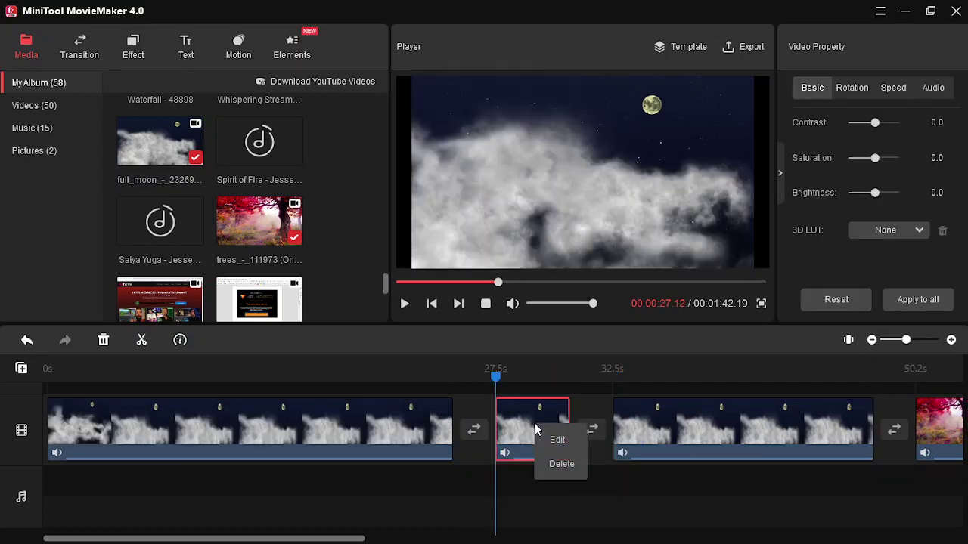
left_click(558, 464)
- Play across the new cut from about 23 seconds and park at the second piece's start
left_click_drag(495, 376, 396, 378)
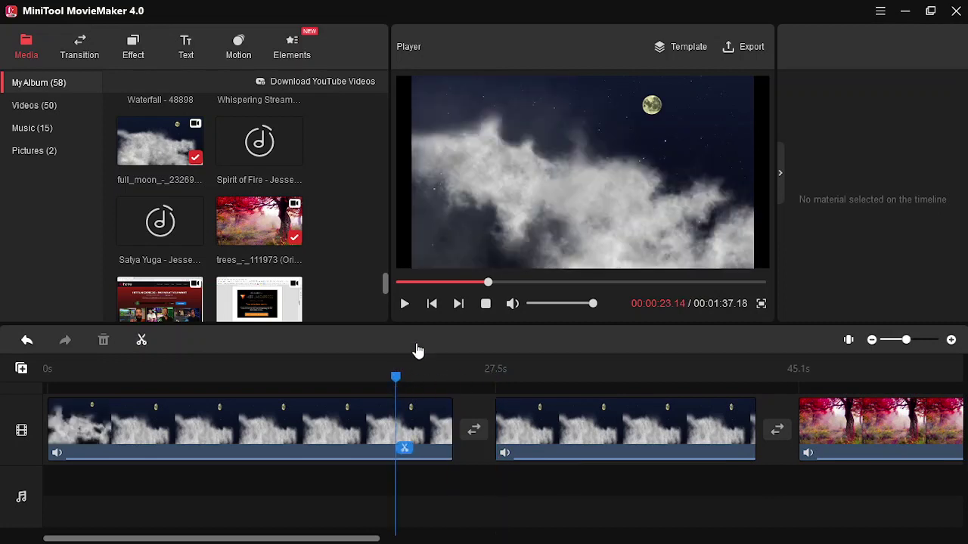
left_click(406, 305)
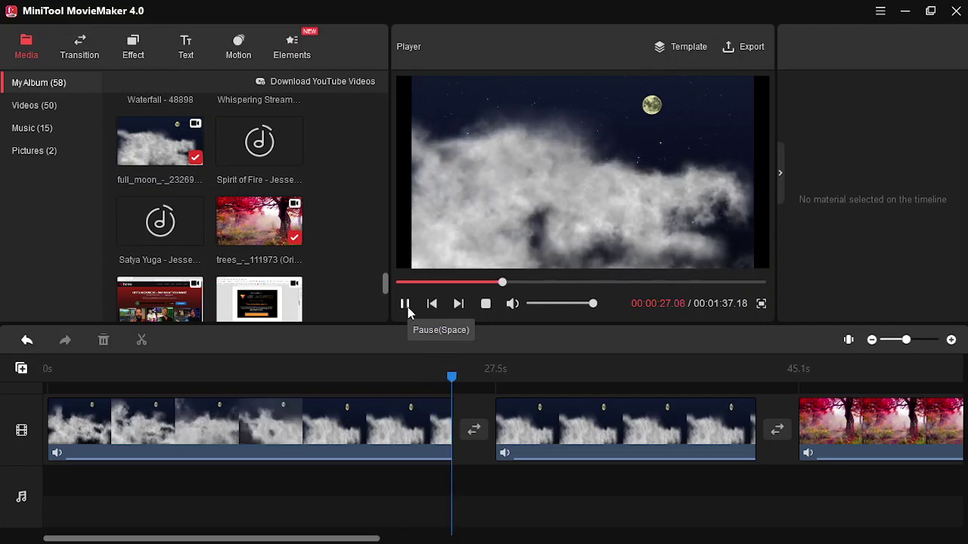
left_click(406, 305)
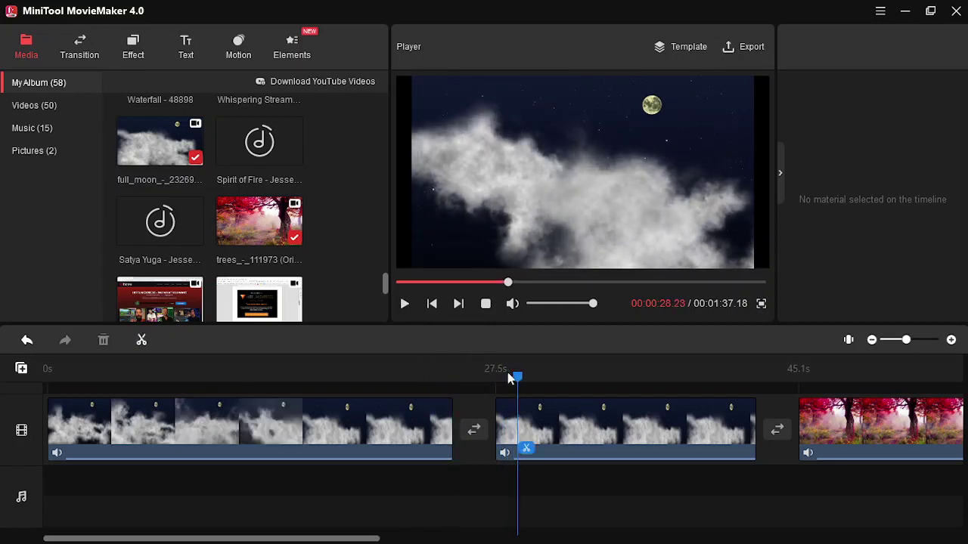
left_click_drag(519, 381, 462, 389)
left_click(495, 387)
left_click(492, 388)
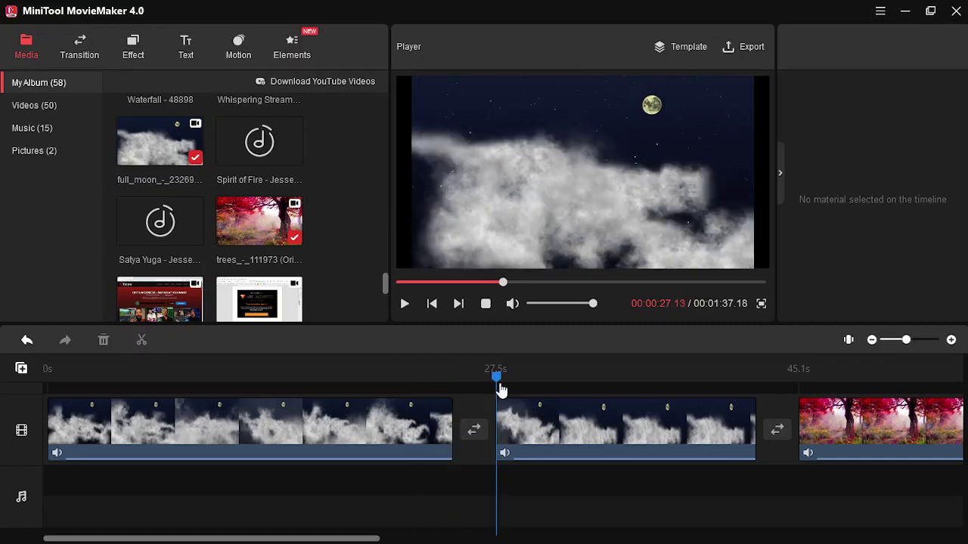
left_click(501, 390)
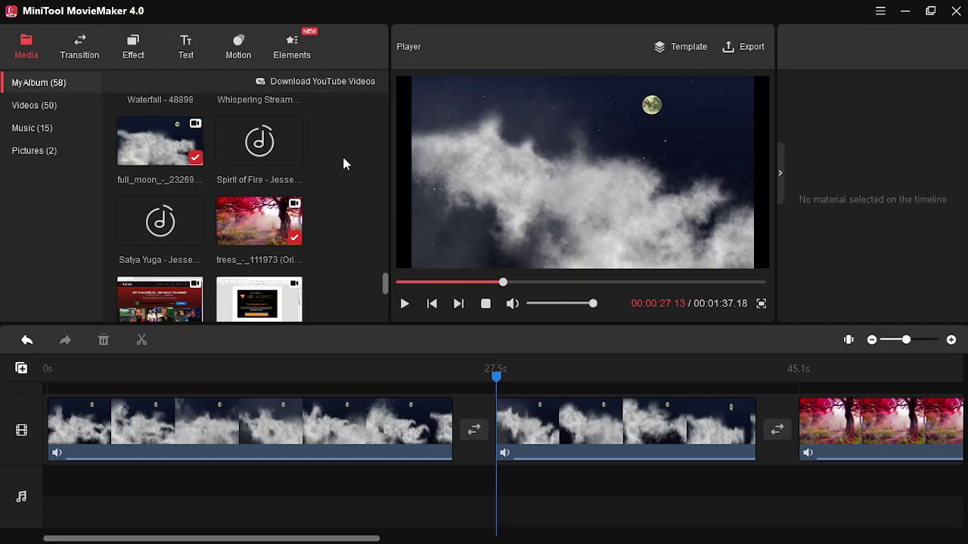
- Show the Transition library and preview the BowTieVertical effect
left_click(80, 47)
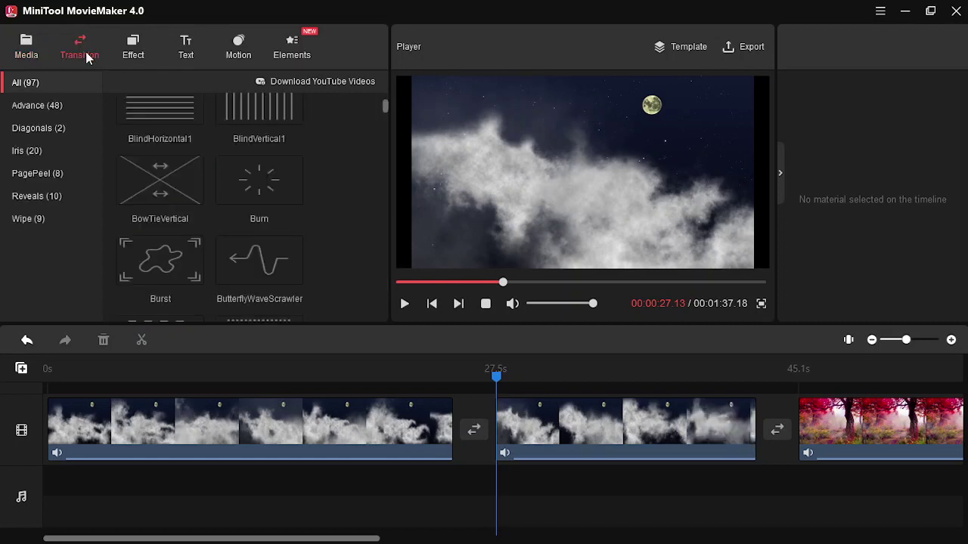
mouse_move(193, 196)
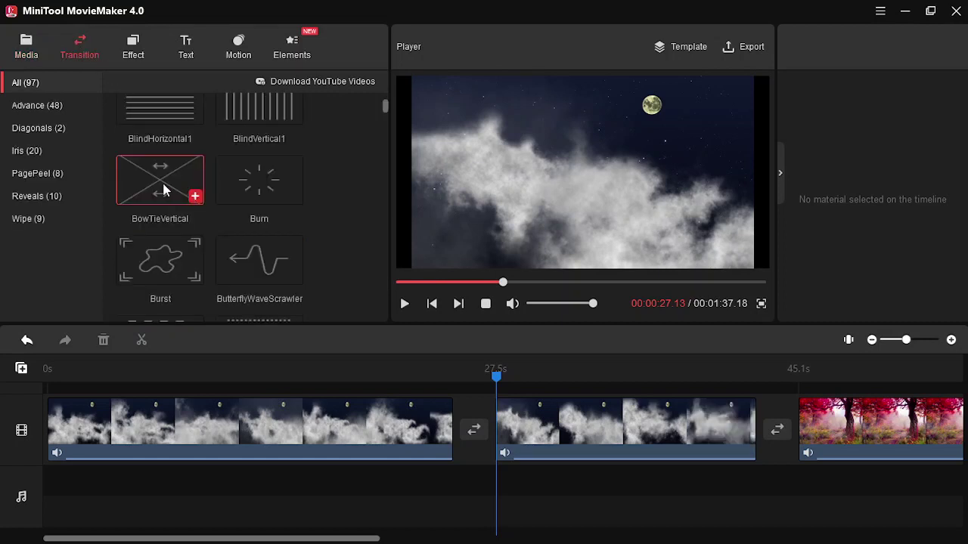
mouse_move(163, 186)
- Preview the cut between the moon pieces and drag BowTieVertical onto it
left_click_drag(496, 376, 431, 376)
left_click(404, 307)
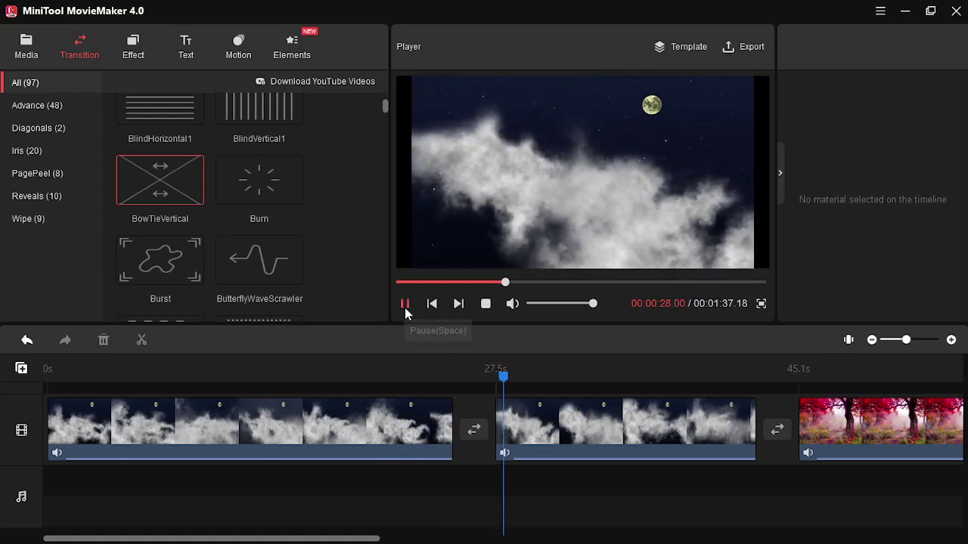
left_click(505, 376)
left_click_drag(505, 384, 499, 383)
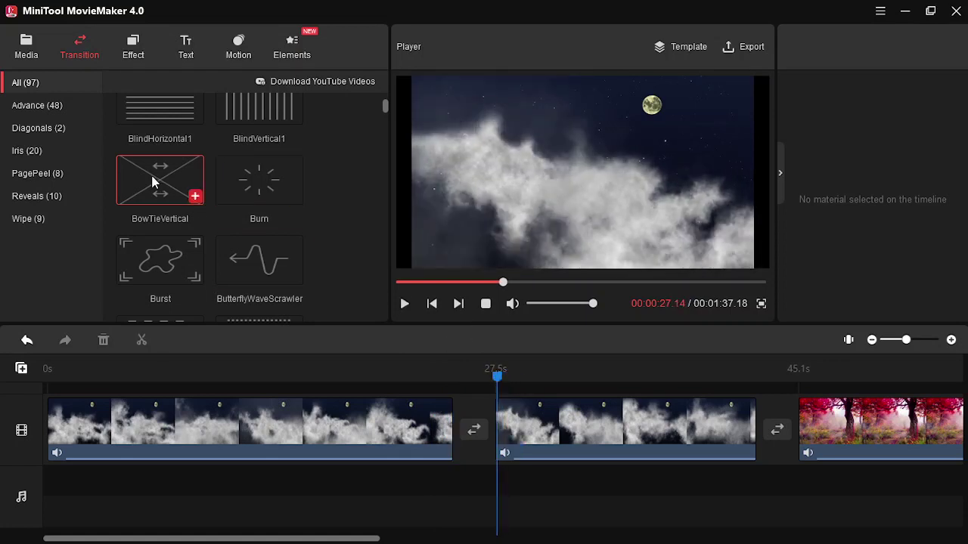
left_click_drag(154, 183, 498, 412)
left_click_drag(435, 347, 476, 400)
scroll(497, 416, "right", 1)
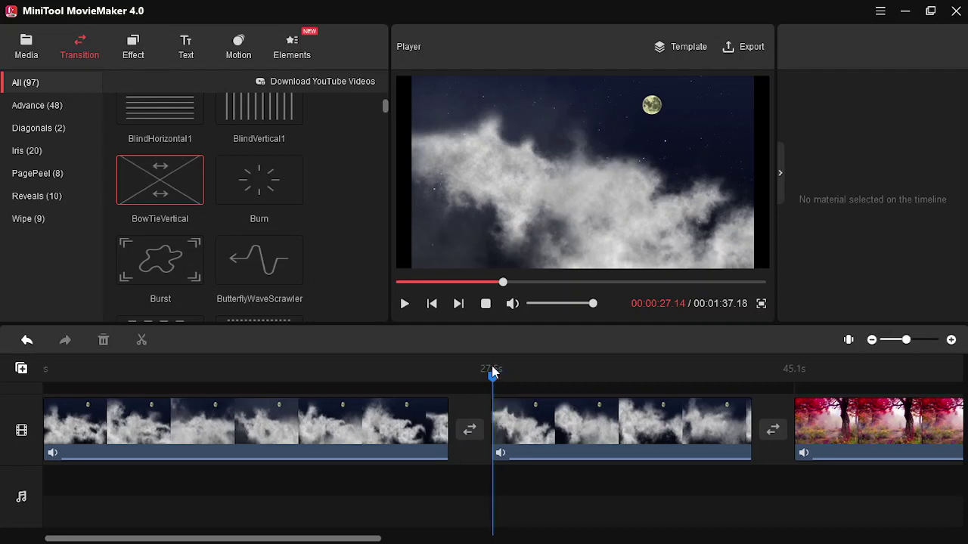
left_click_drag(493, 377, 429, 385)
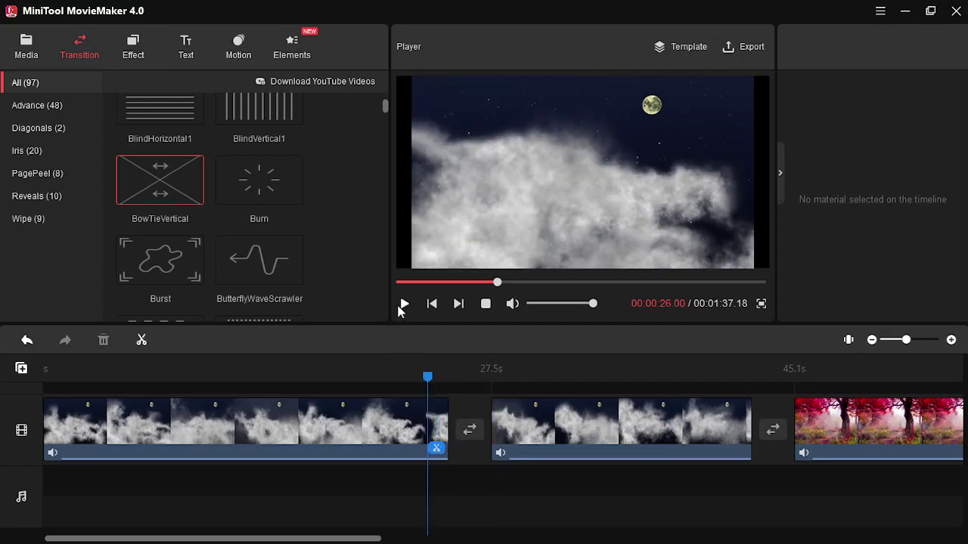
left_click(401, 304)
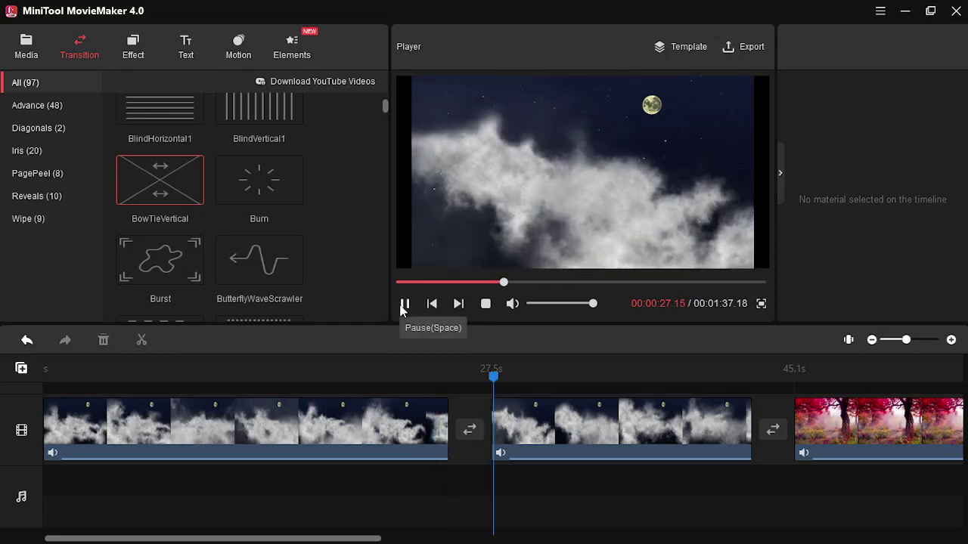
left_click(403, 305)
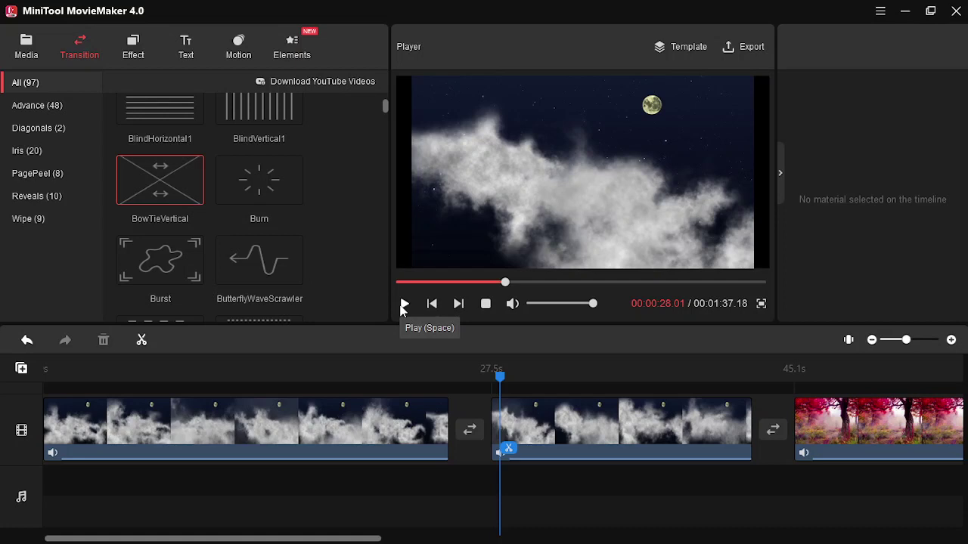
left_click(534, 421)
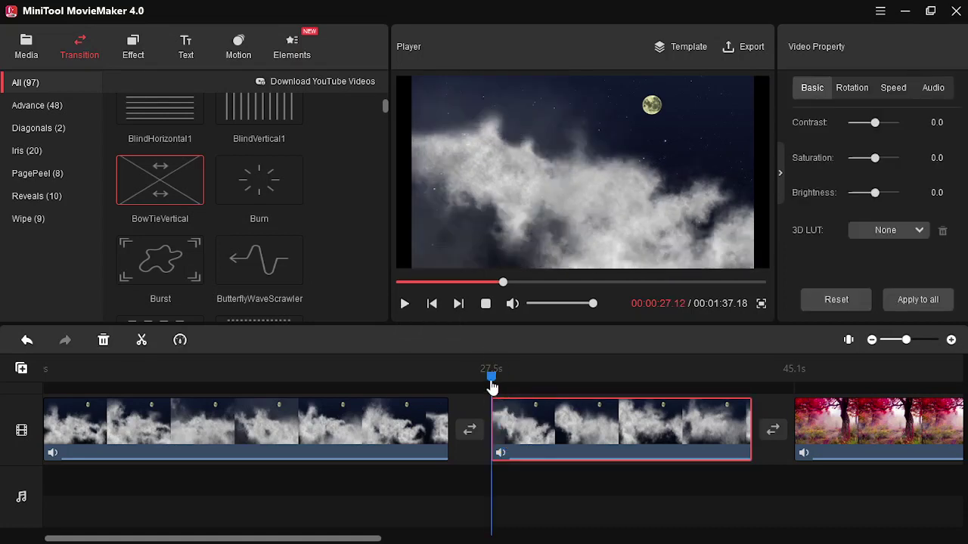
left_click_drag(492, 387, 448, 389)
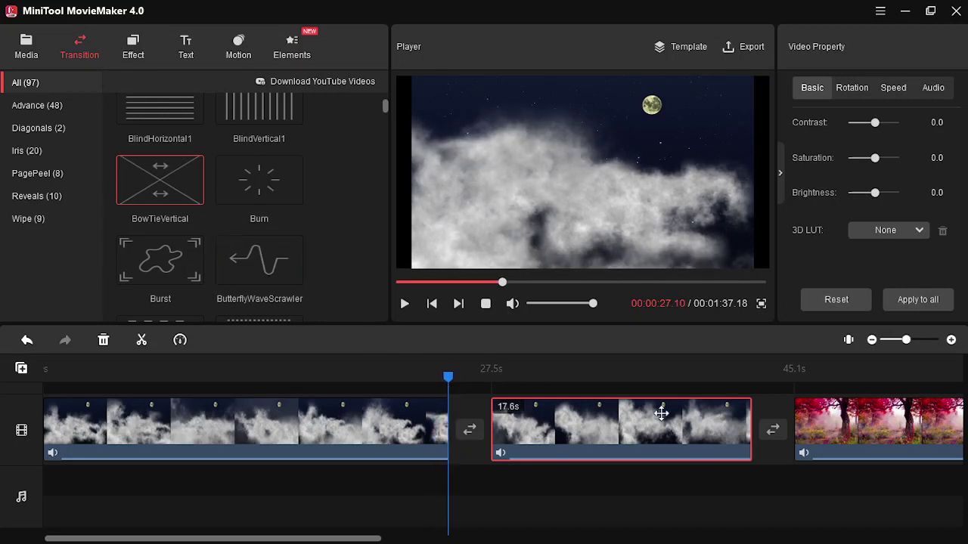
left_click(839, 425)
left_click(839, 425)
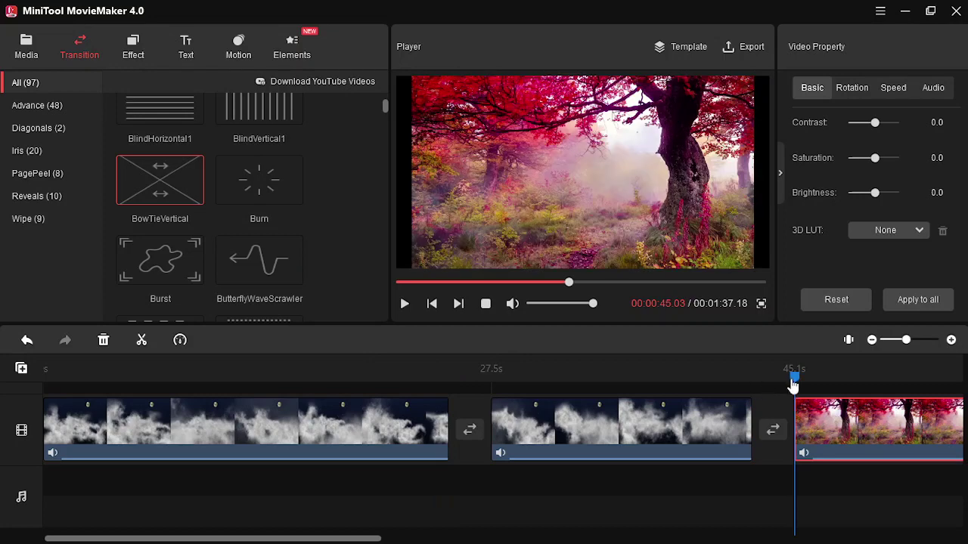
left_click_drag(792, 384, 460, 394)
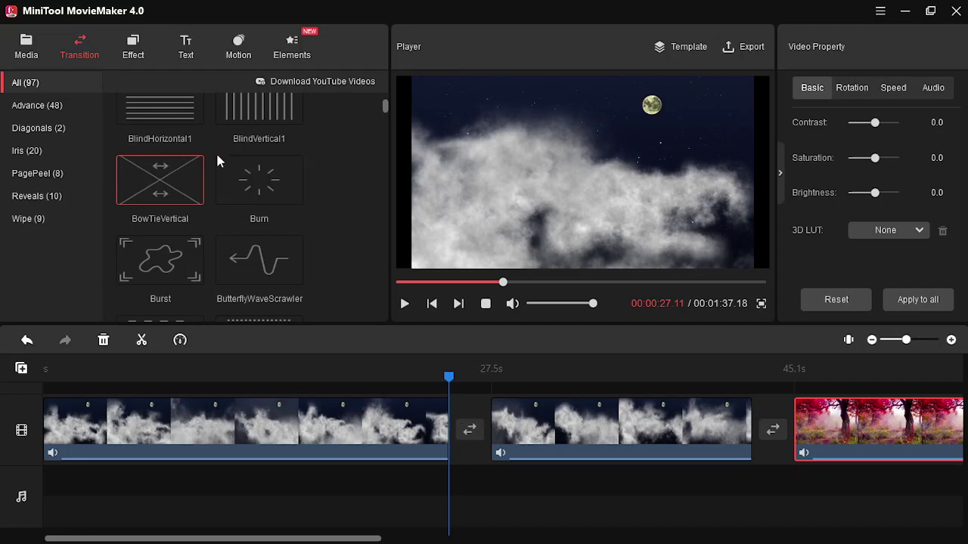
- Add BowTieVertical after the first moon piece and play the preview through the new transition
mouse_move(196, 197)
left_click(407, 422)
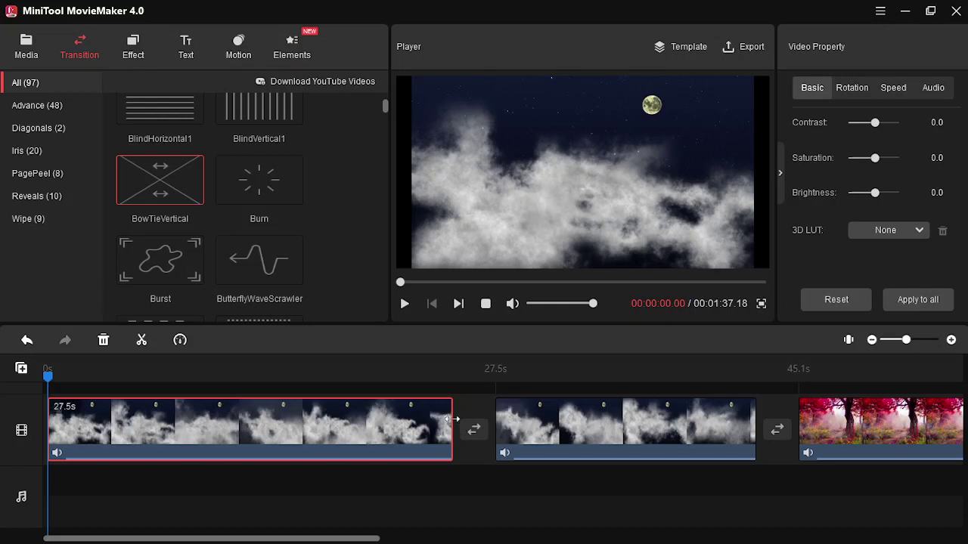
left_click(195, 198)
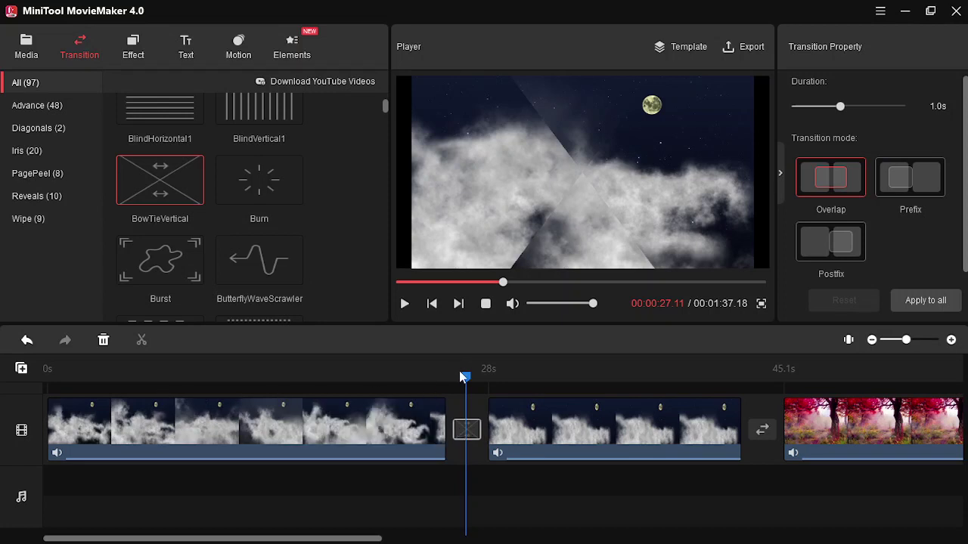
left_click_drag(459, 371, 32, 384)
left_click(246, 381)
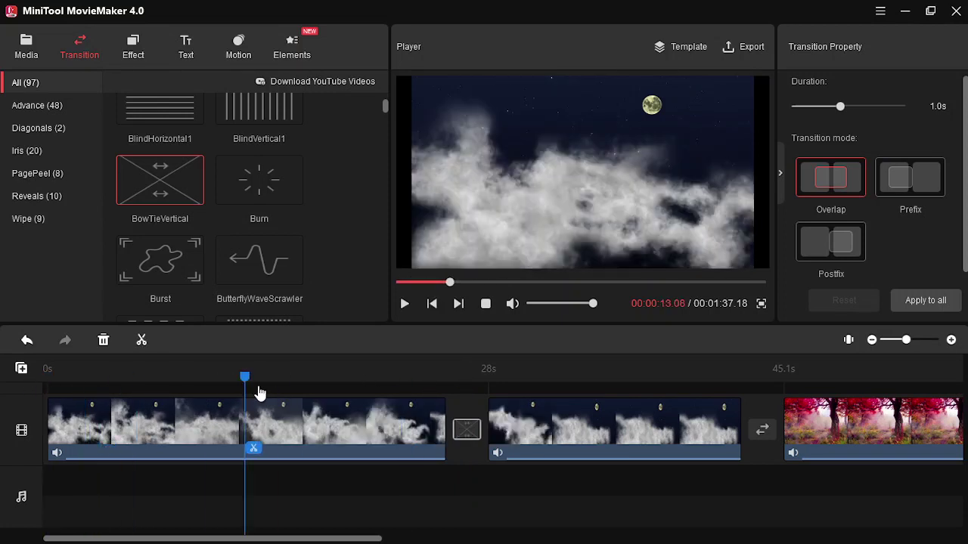
left_click_drag(259, 393, 420, 390)
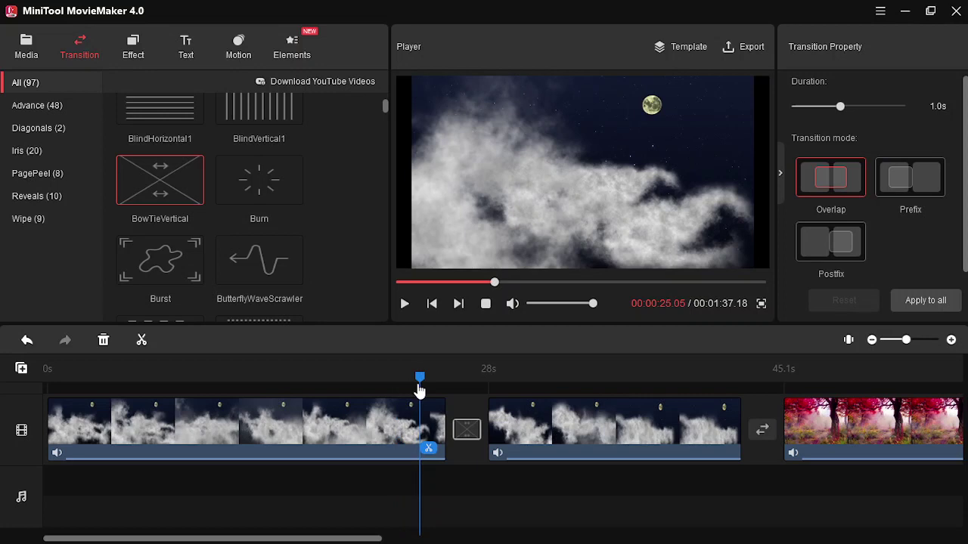
left_click(404, 303)
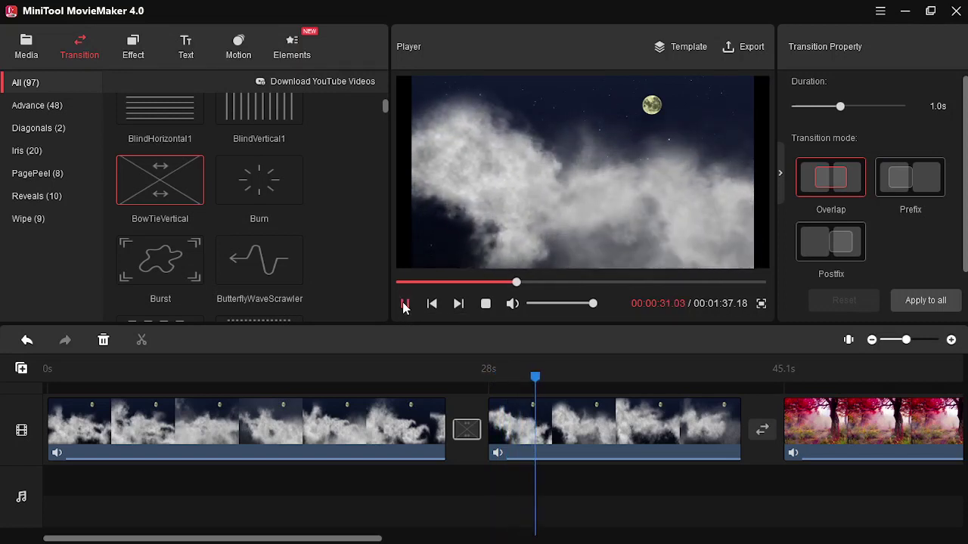
- Apply BowTieVertical before the trees clip and play the preview through that second transition
left_click(403, 304)
left_click(610, 430)
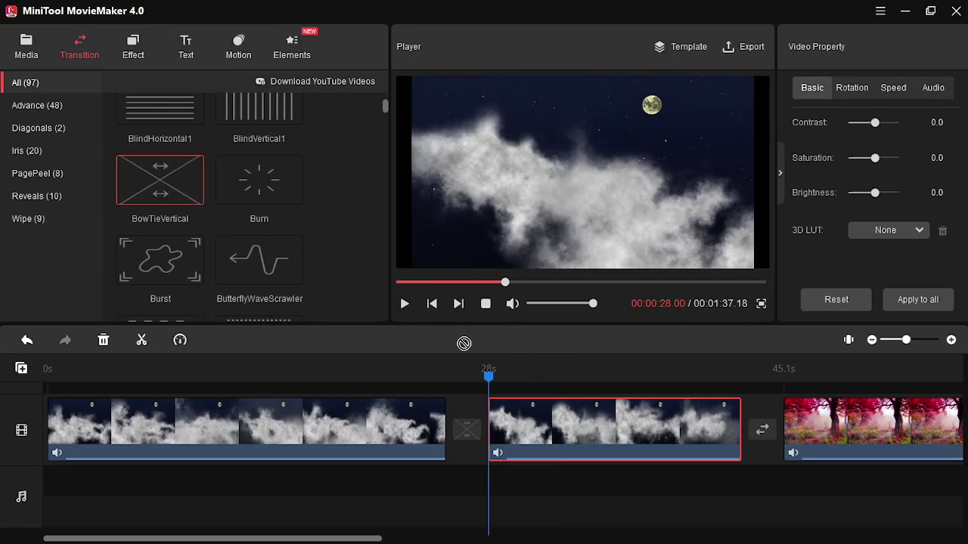
left_click(763, 433)
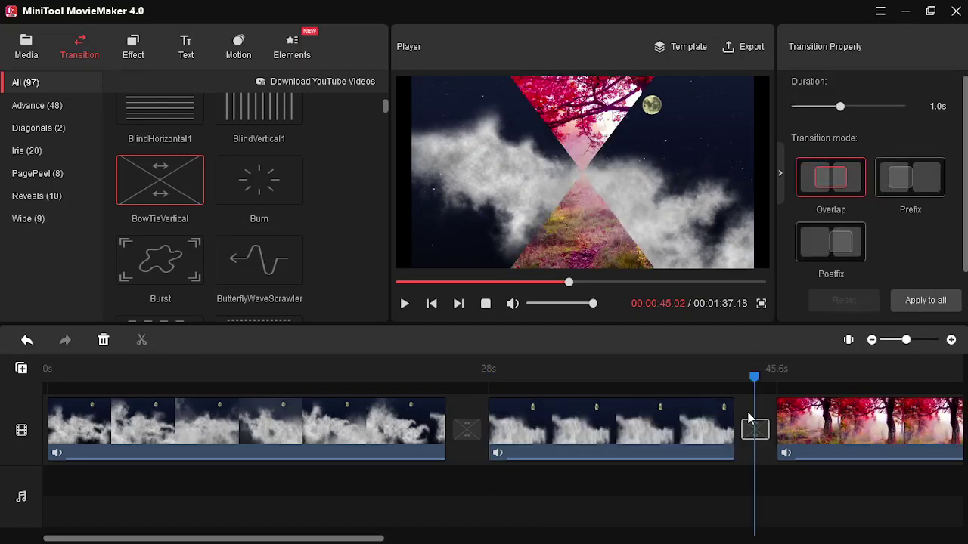
left_click_drag(756, 377, 695, 377)
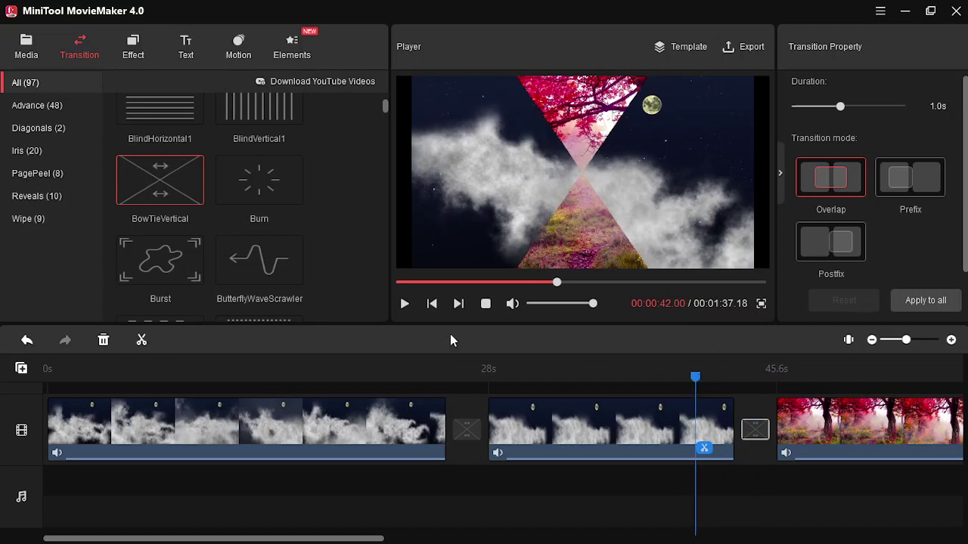
left_click(403, 305)
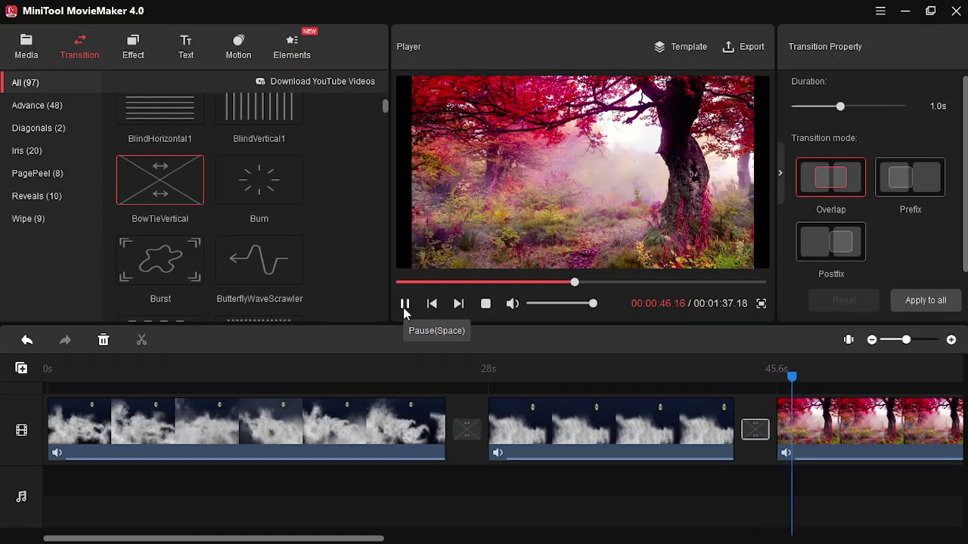
- Select the first BowTieVertical transition and play the preview through it
left_click(404, 306)
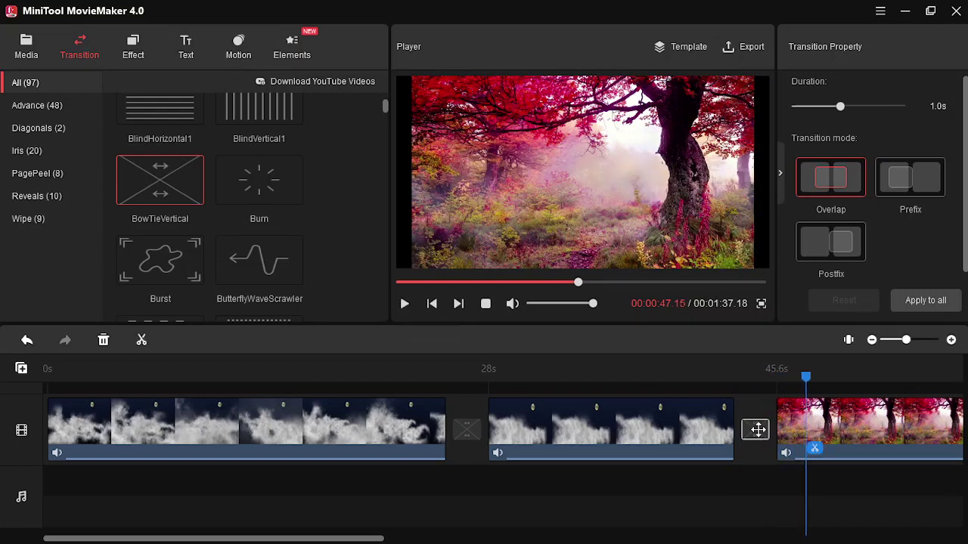
right_click(759, 431)
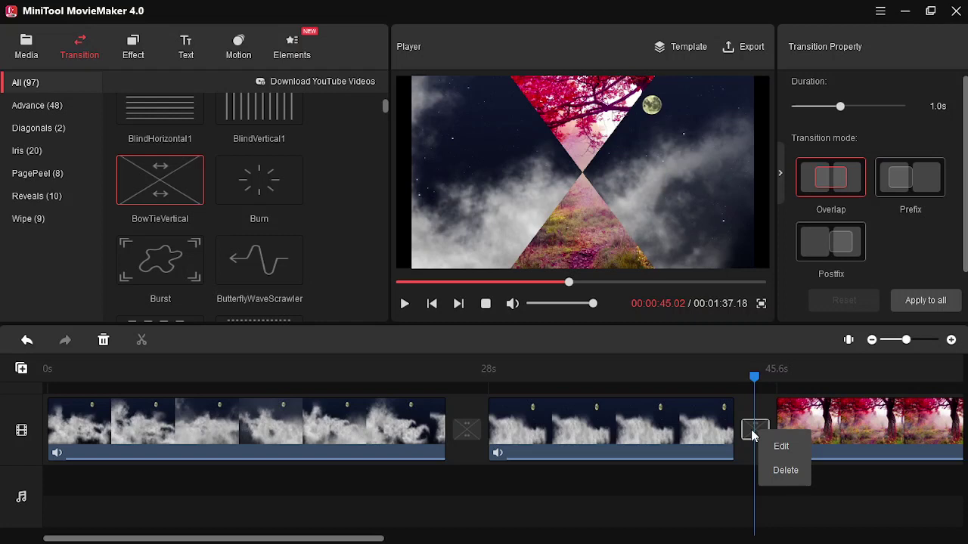
left_click(752, 432)
left_click(466, 430)
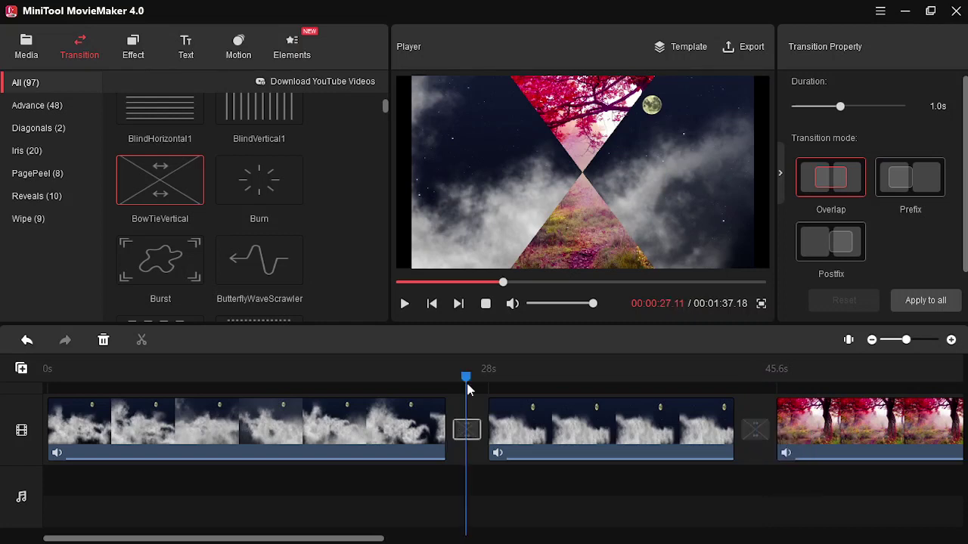
left_click_drag(468, 389, 424, 384)
left_click(403, 303)
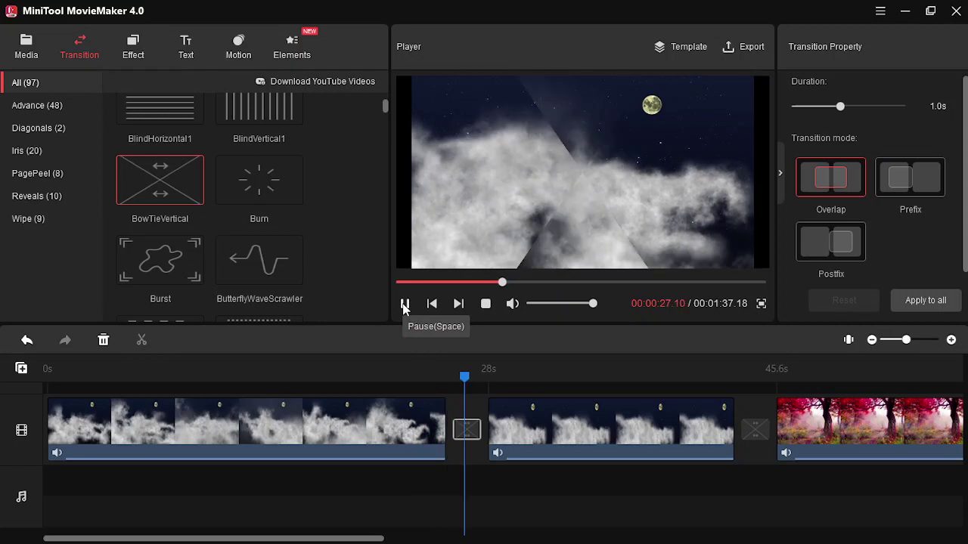
left_click(404, 303)
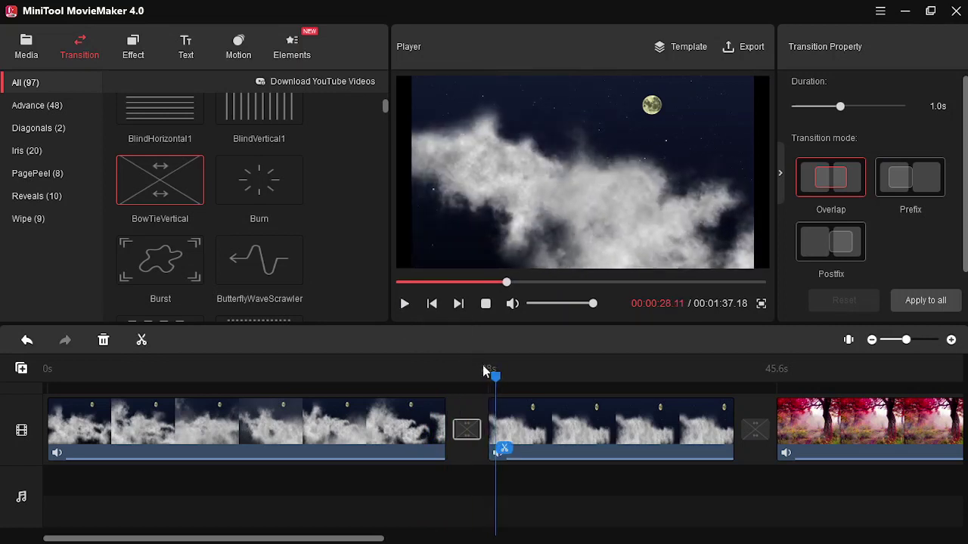
- Delete the first transition and play the plain cut from about 25 seconds onward
right_click(466, 427)
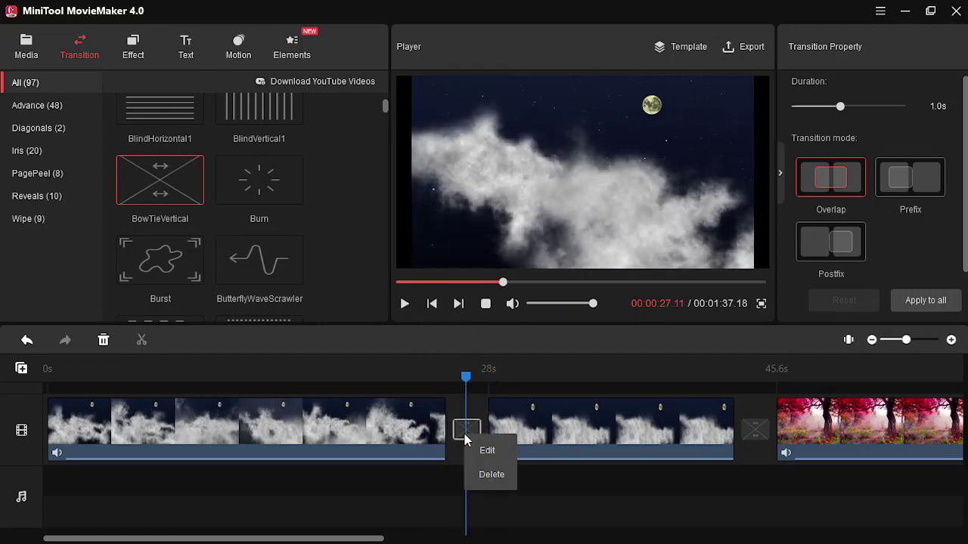
left_click(487, 475)
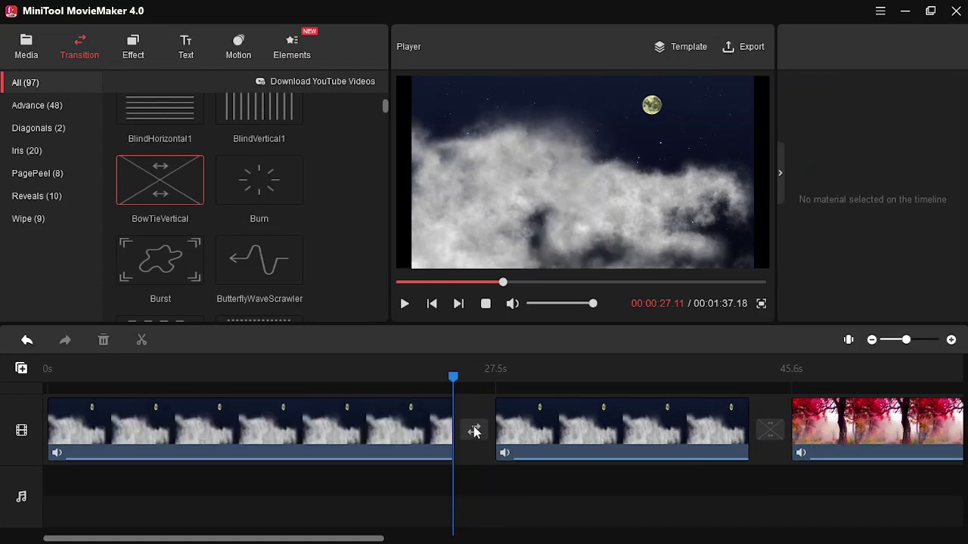
left_click(451, 382)
left_click_drag(451, 382, 418, 378)
left_click(404, 303)
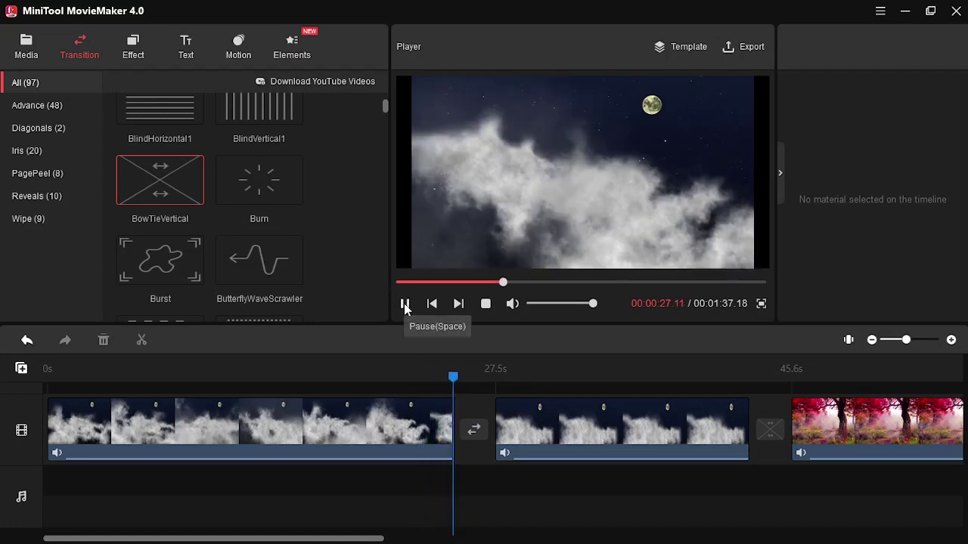
left_click_drag(521, 385, 741, 386)
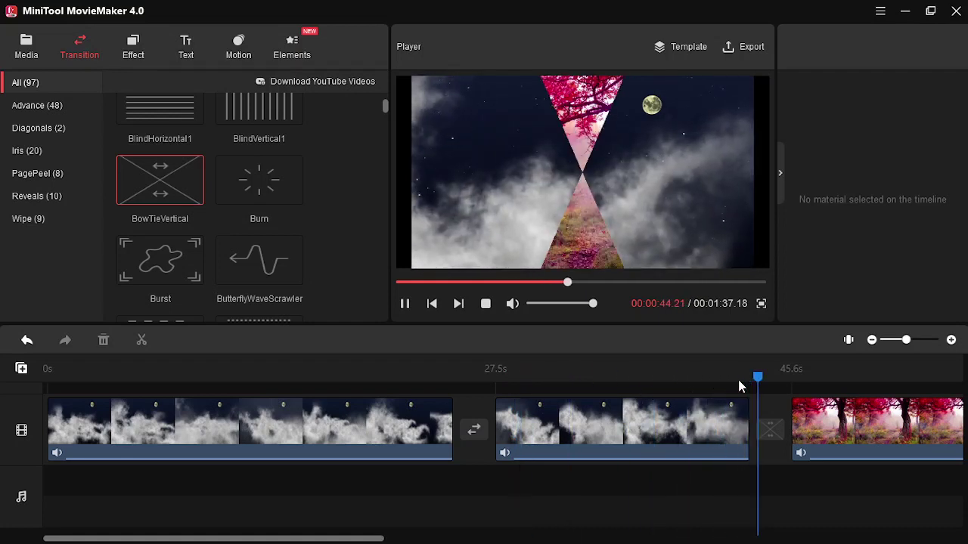
left_click_drag(365, 539, 682, 525)
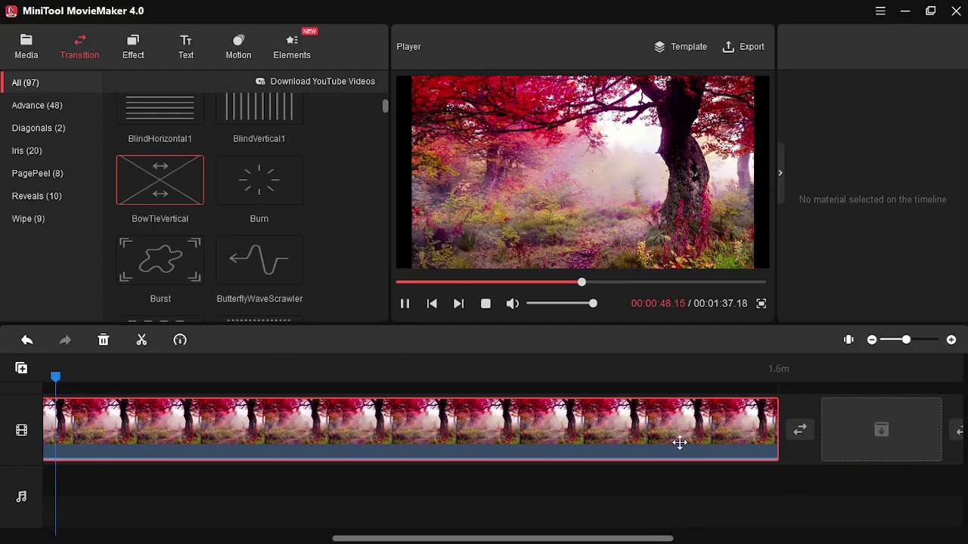
- Select the trees clip, pause, return to its start, and pick Burn in the library
left_click(679, 440)
mouse_move(193, 201)
key("space")
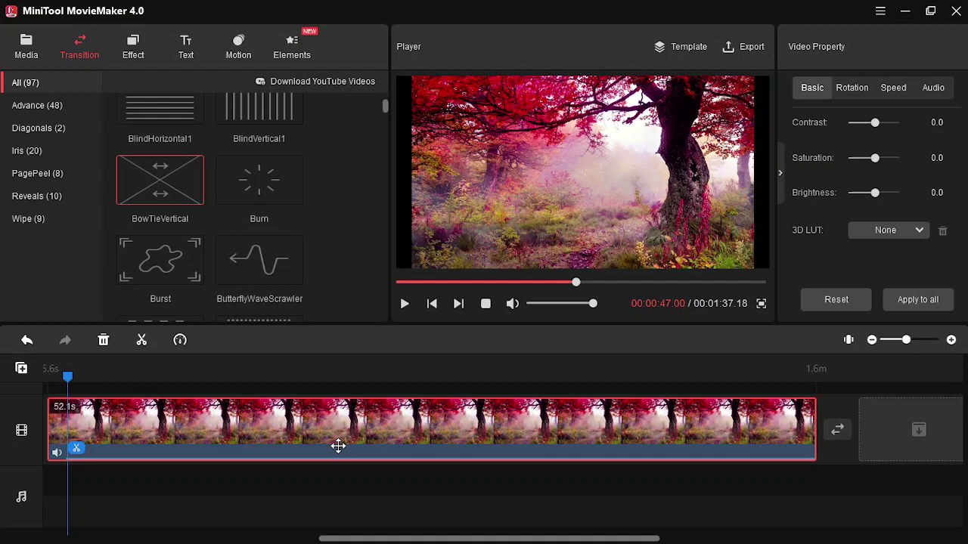
key("Home")
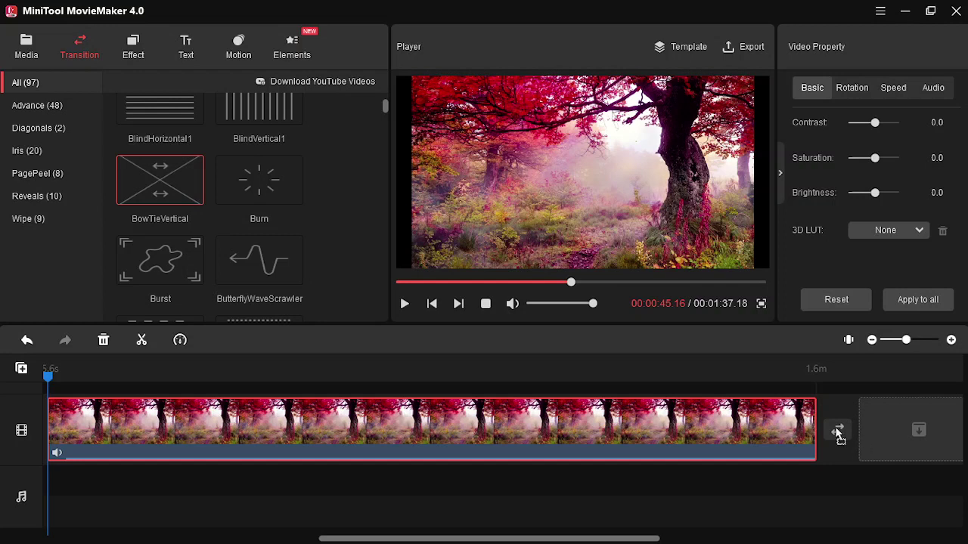
left_click(251, 174)
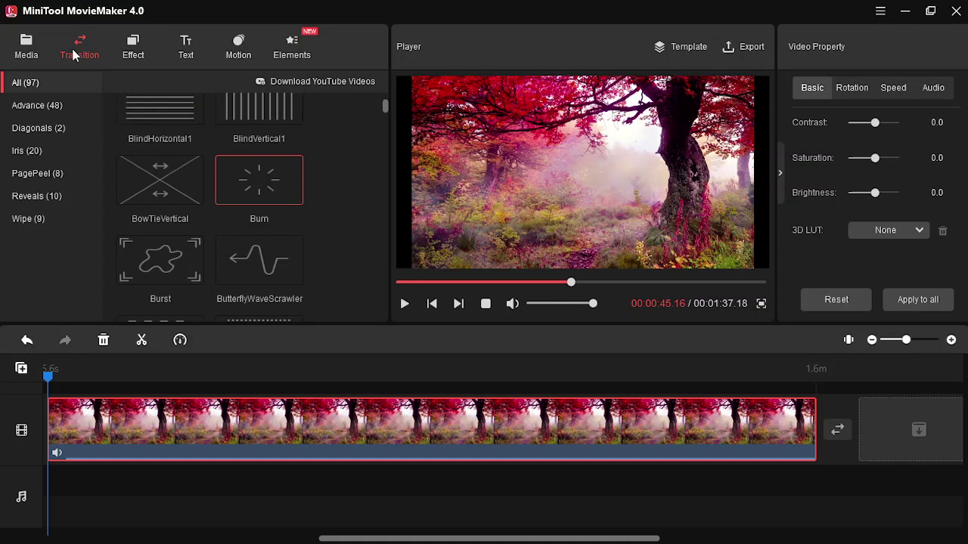
- Append the full_moon clip after trees and drag Burst into the slot between them
left_click(26, 46)
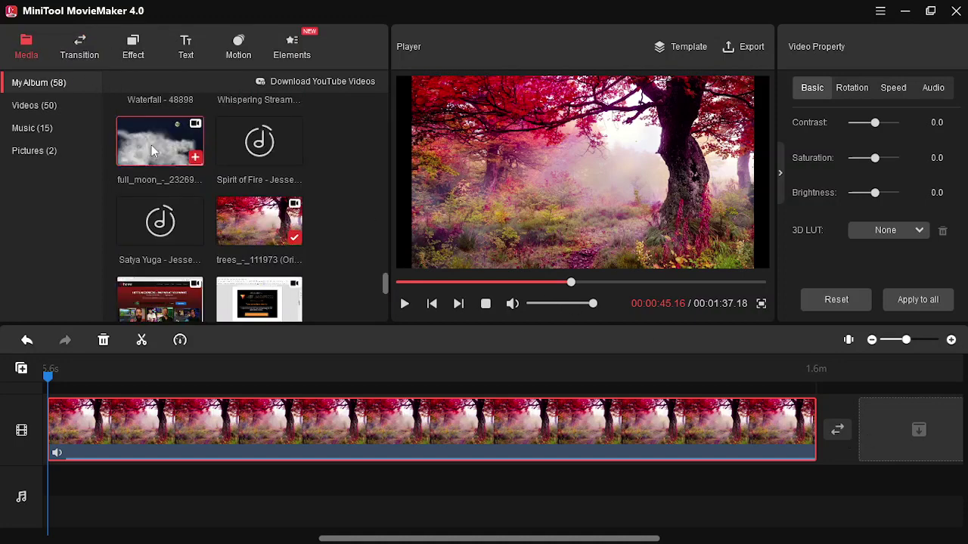
left_click(195, 158)
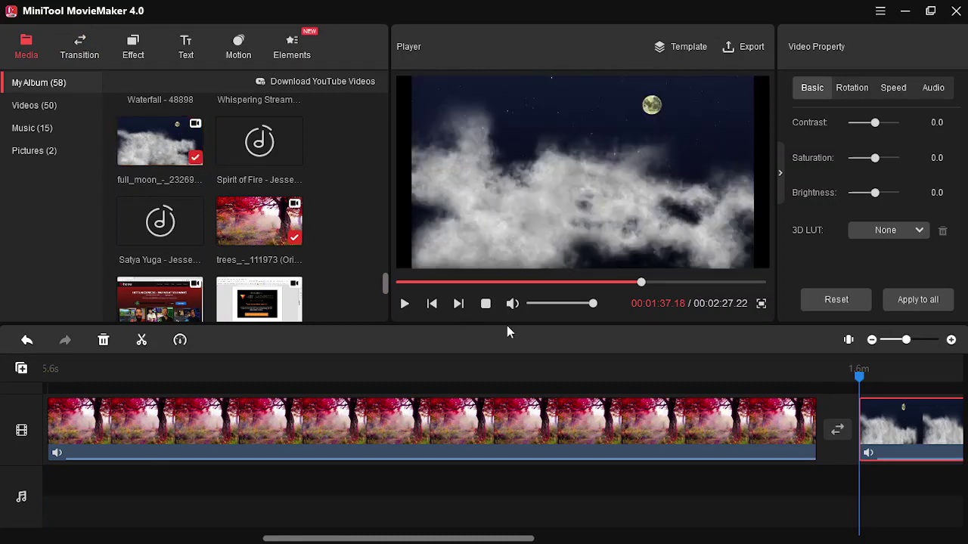
left_click(80, 47)
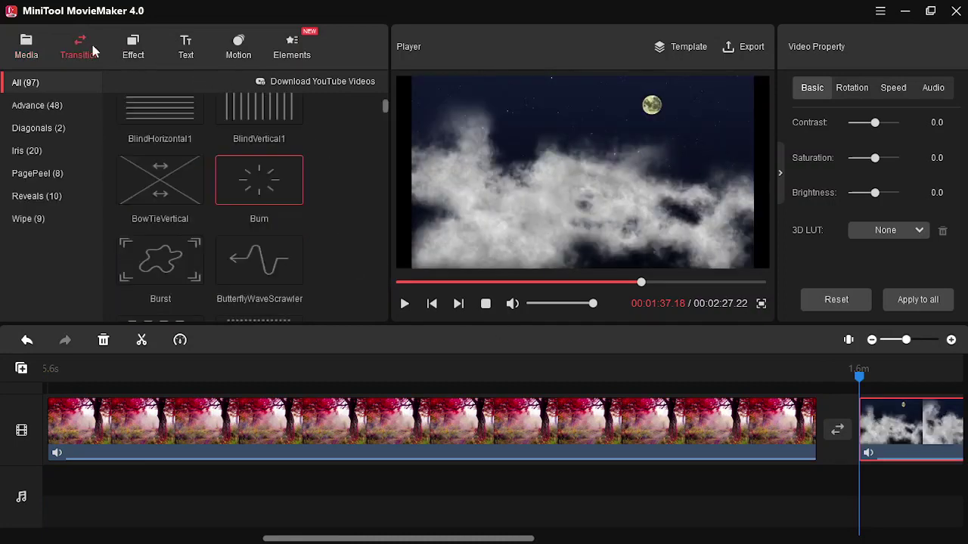
mouse_move(165, 255)
left_mouse_down()
mouse_move(527, 338)
mouse_move(841, 439)
mouse_move(842, 429)
left_mouse_up()
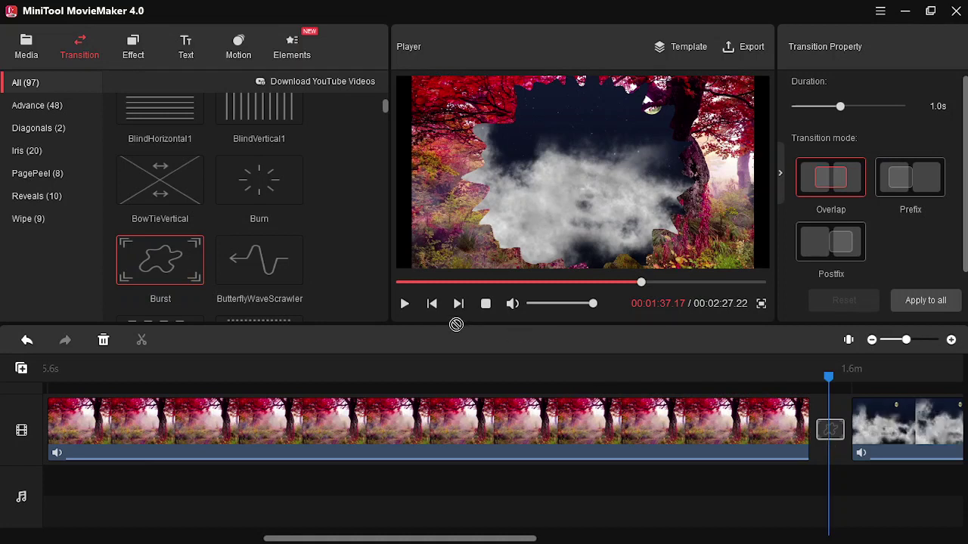
right_click(830, 430)
- Delete the dragged Burst, re-add Burst after the trees clip, and play the preview through it
left_click(848, 471)
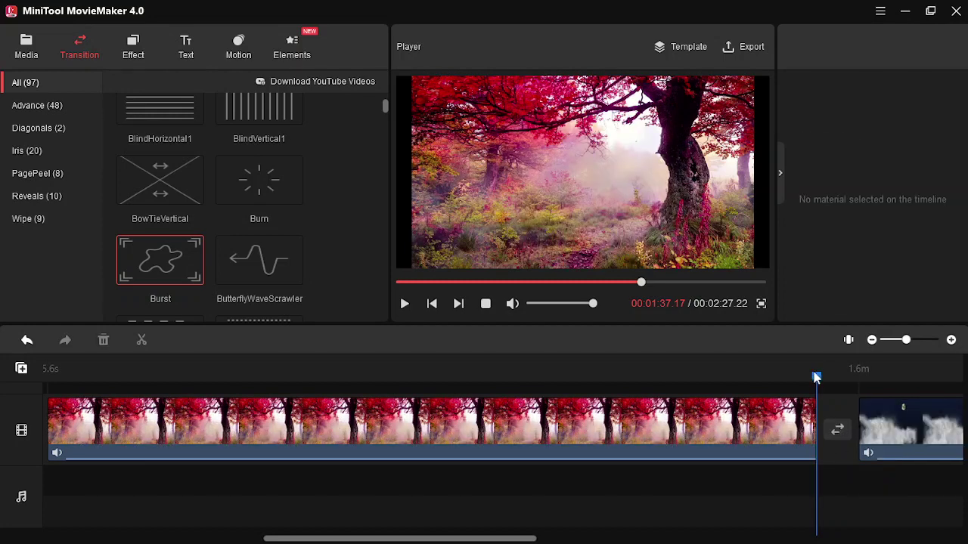
left_click(732, 437)
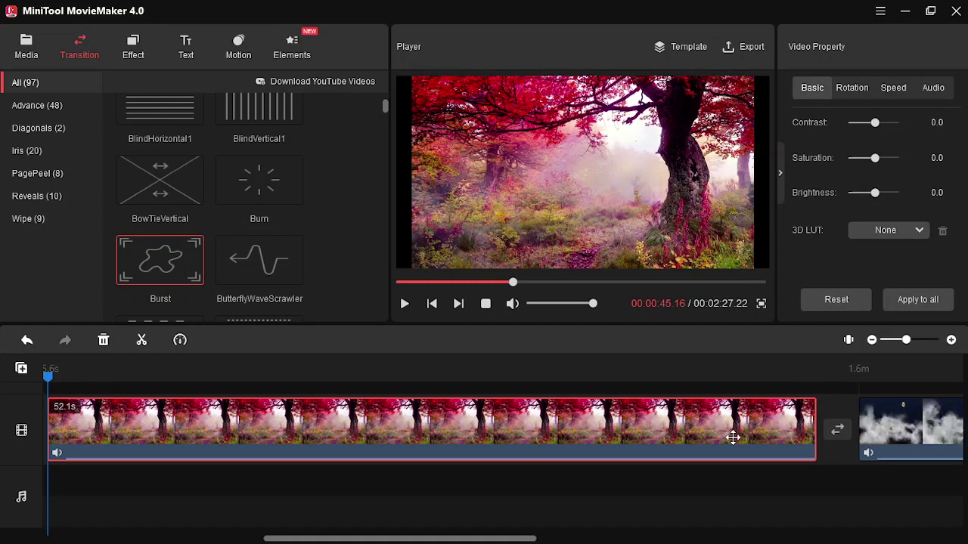
left_click(195, 277)
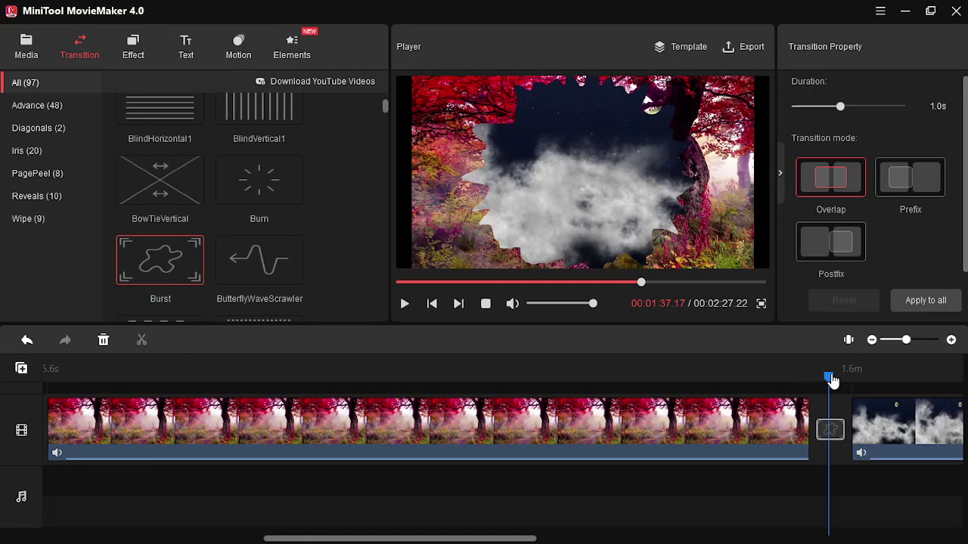
left_click_drag(832, 382, 784, 378)
left_click(404, 303)
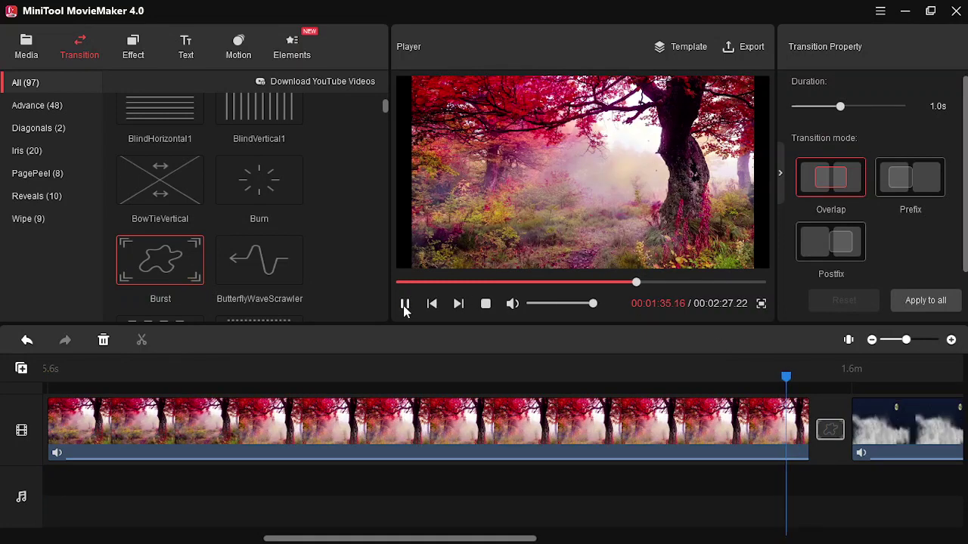